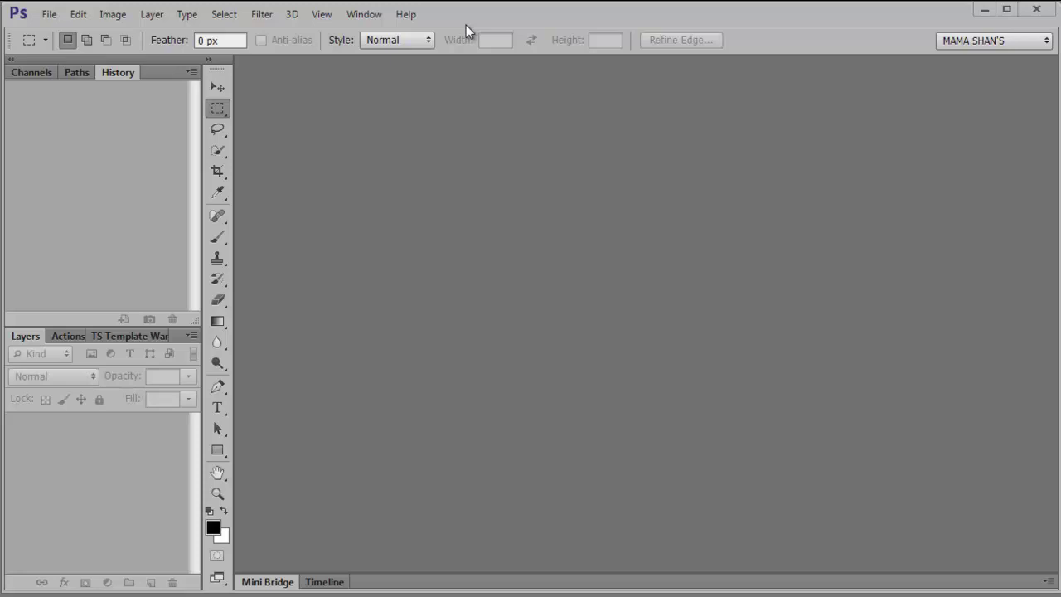
Expand the collapsed Mini Bridge panel docked at the bottom of the Photoshop window.
click(257, 583)
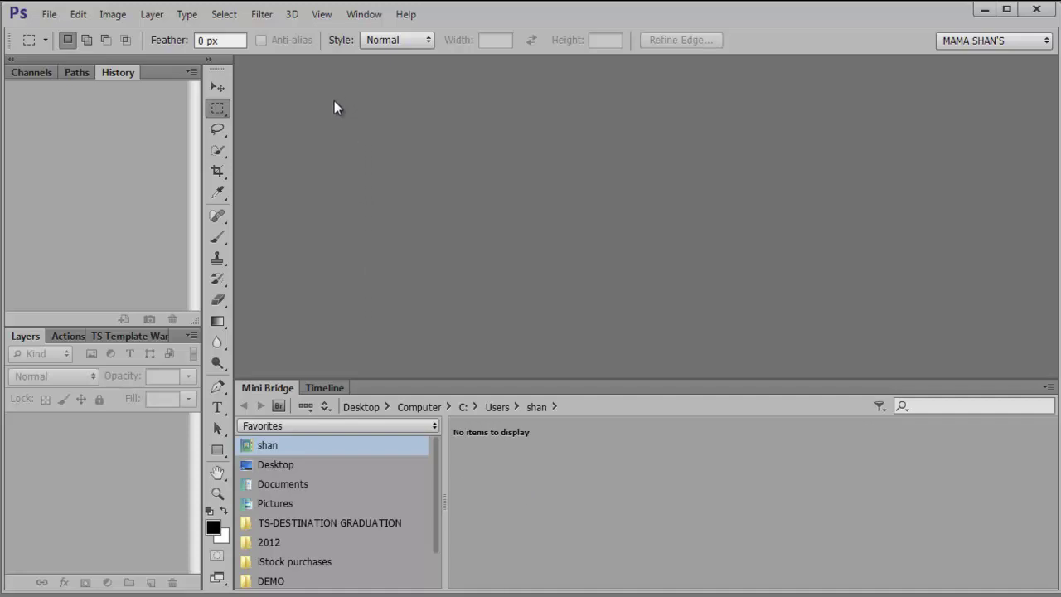
click(362, 15)
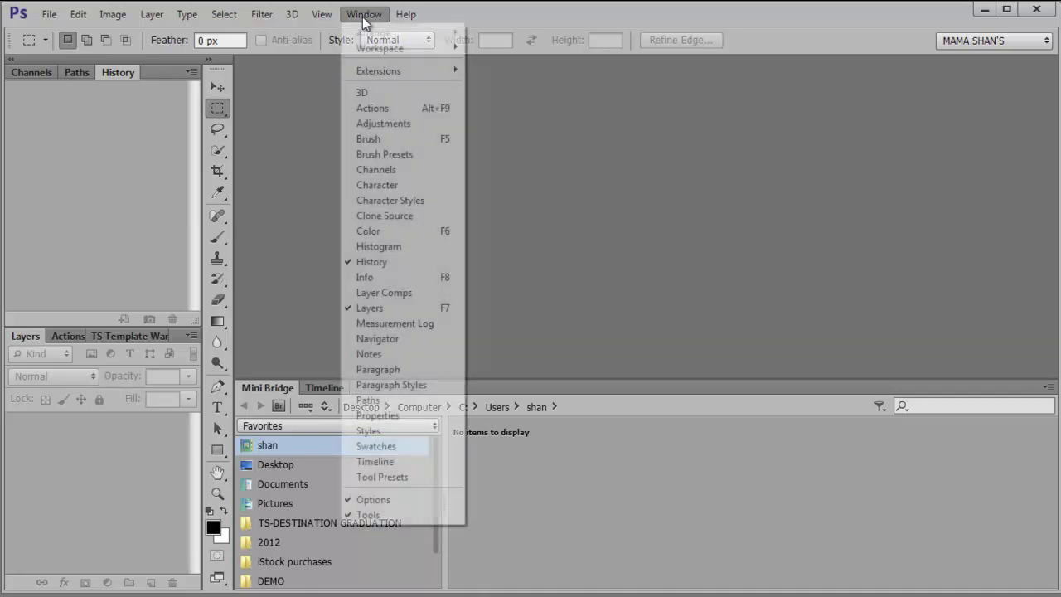
mouse_move(364, 72)
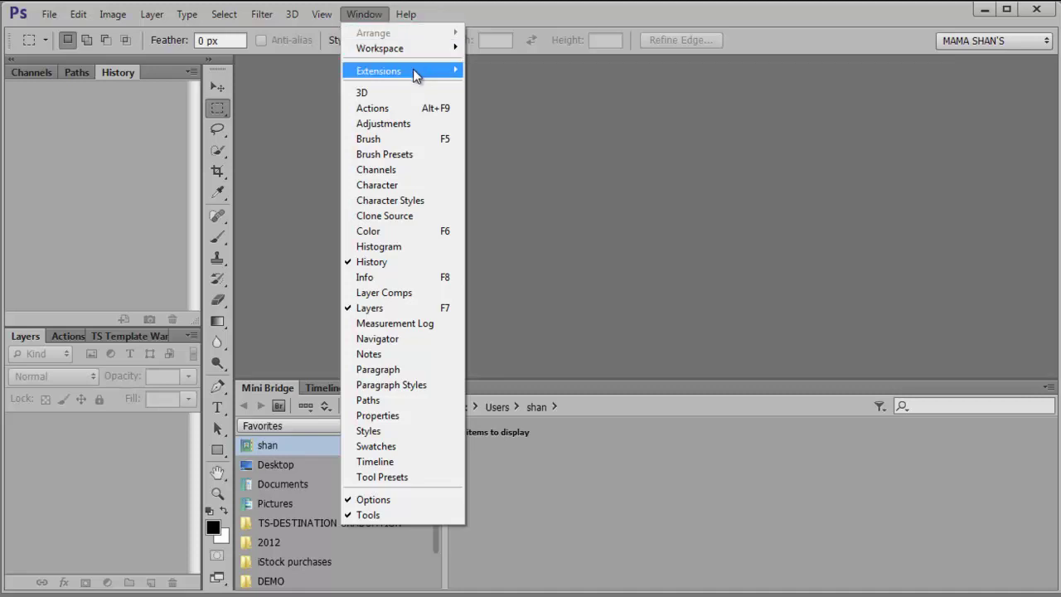
mouse_move(417, 75)
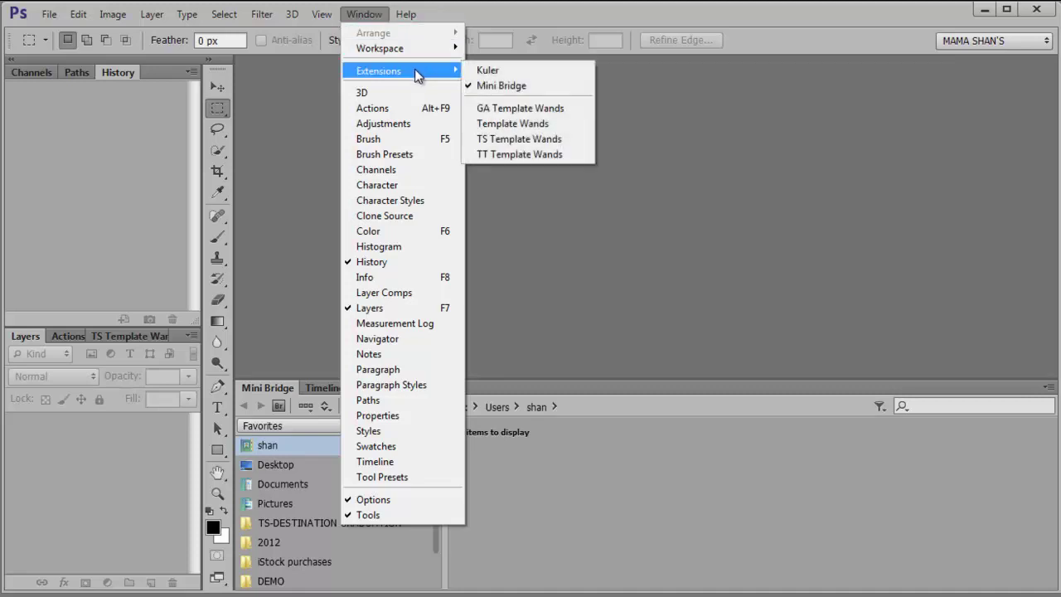
key(Escape)
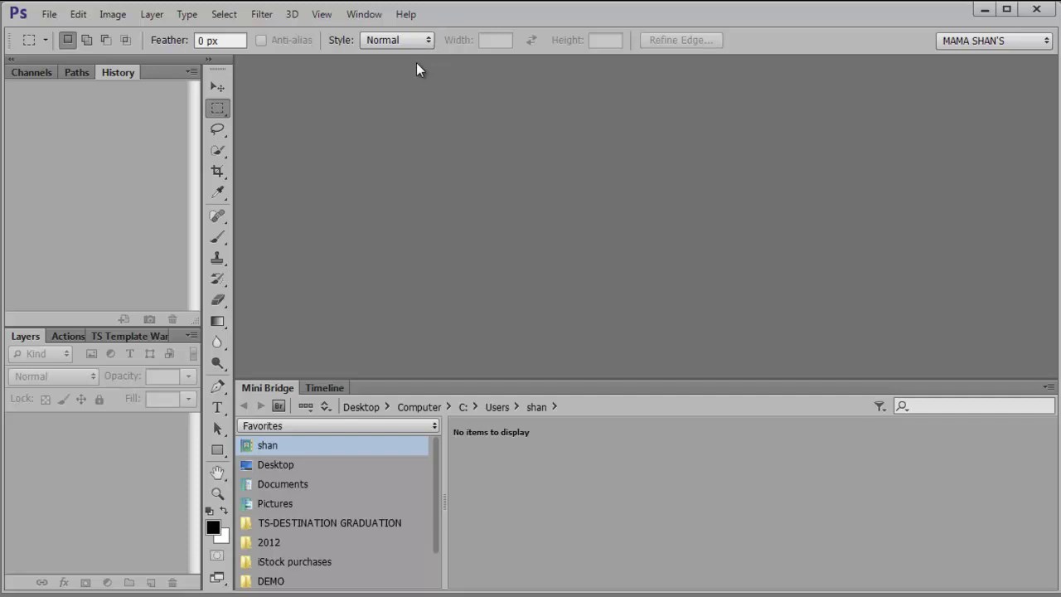
click(365, 16)
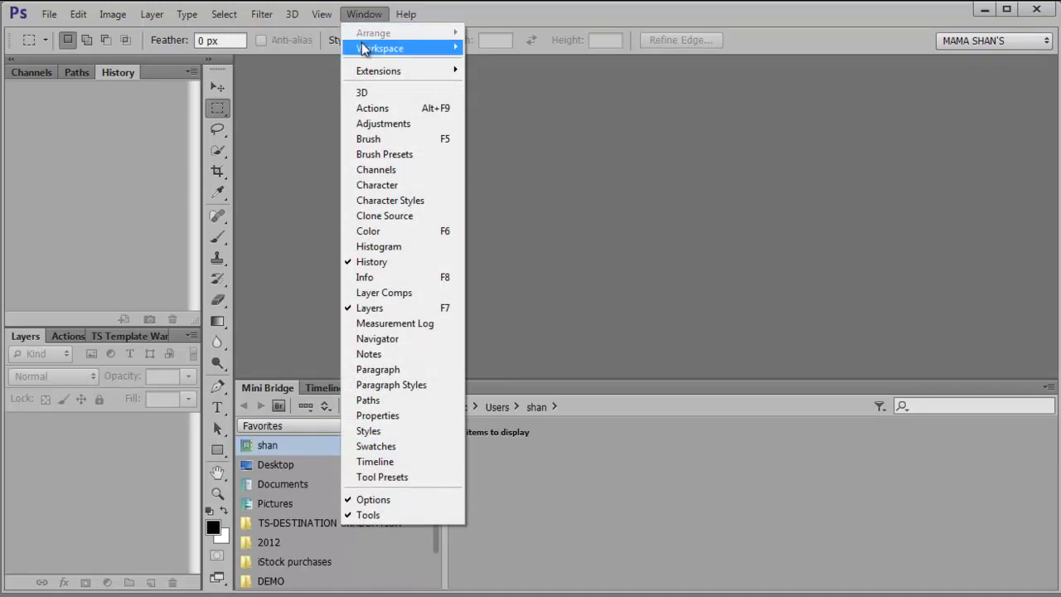
mouse_move(363, 50)
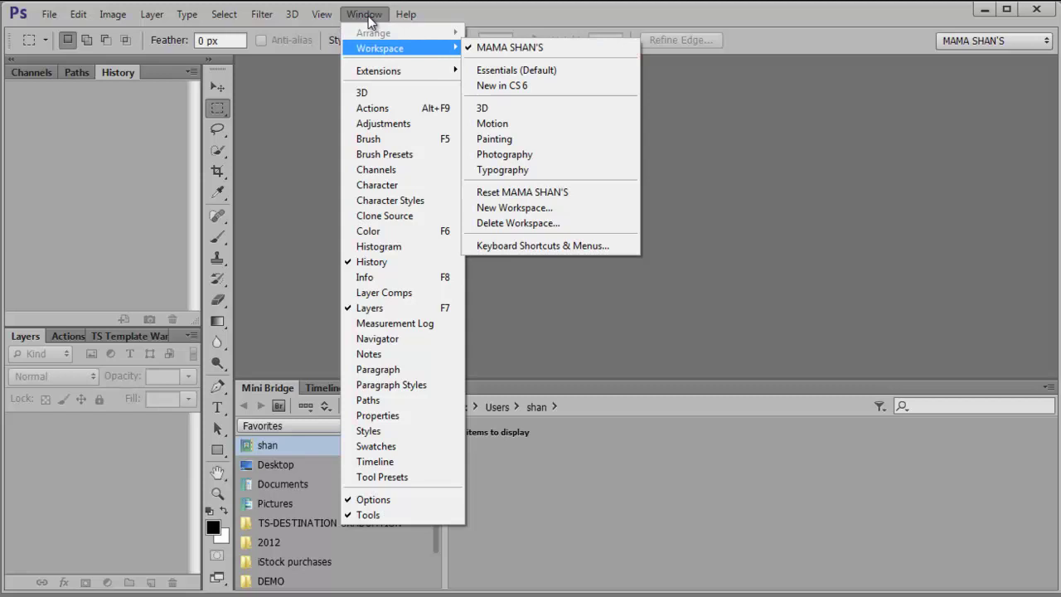
mouse_move(406, 14)
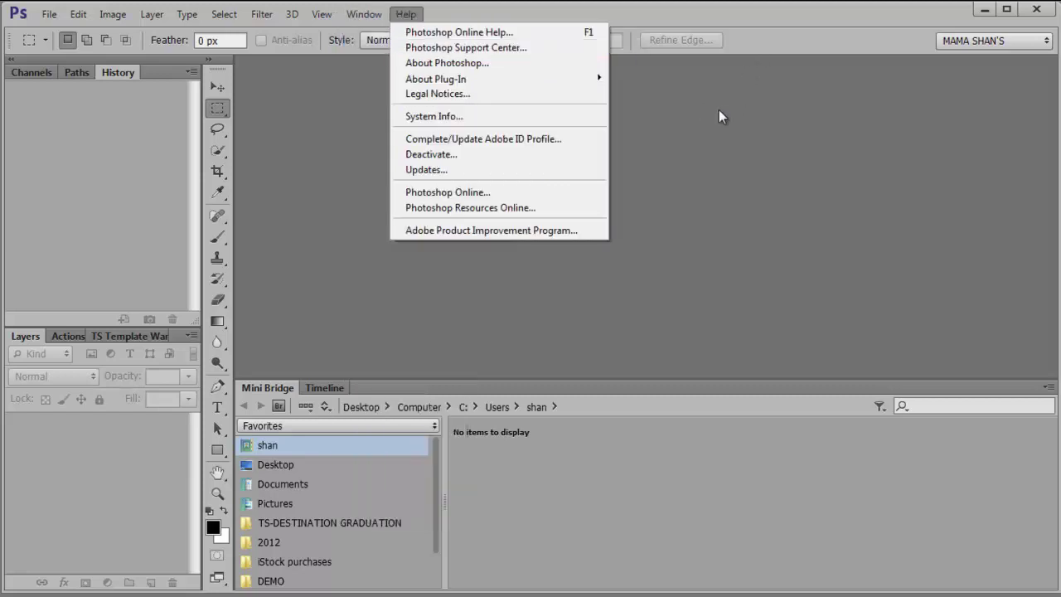
Close the Help menu and reveal the current home folder in Adobe Bridge.
click(768, 36)
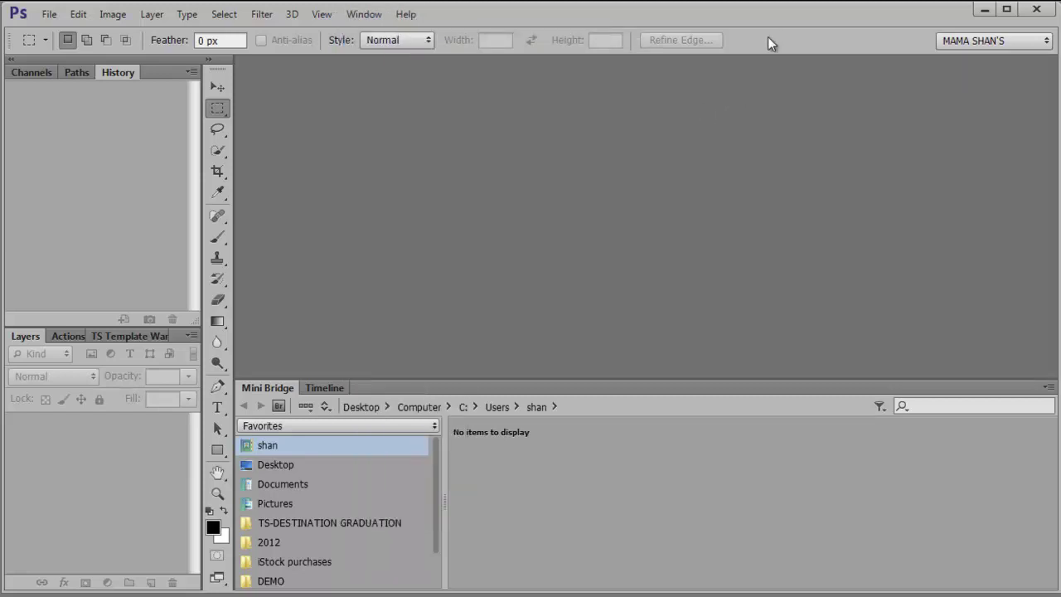
click(278, 406)
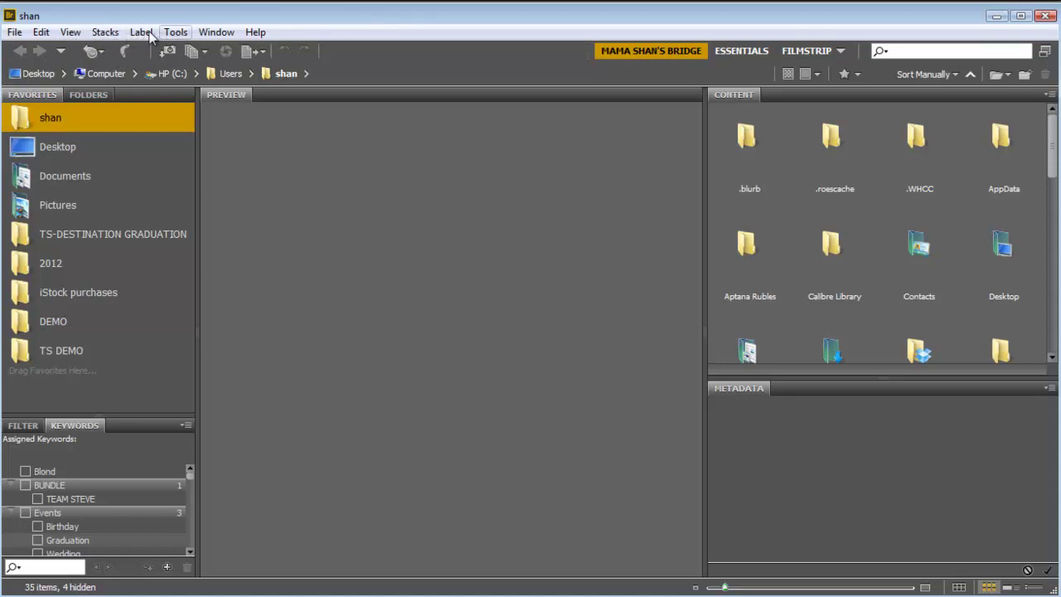
Check Bridge's Window > Workspace list, keeping the MAMA SHAN'S BRIDGE workspace in use.
click(217, 33)
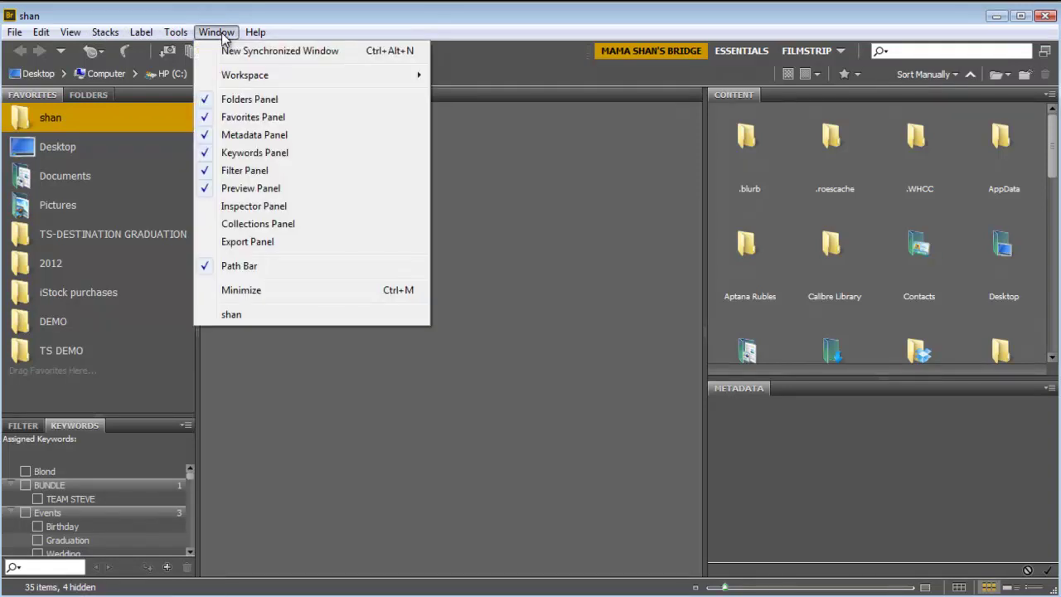
mouse_move(228, 77)
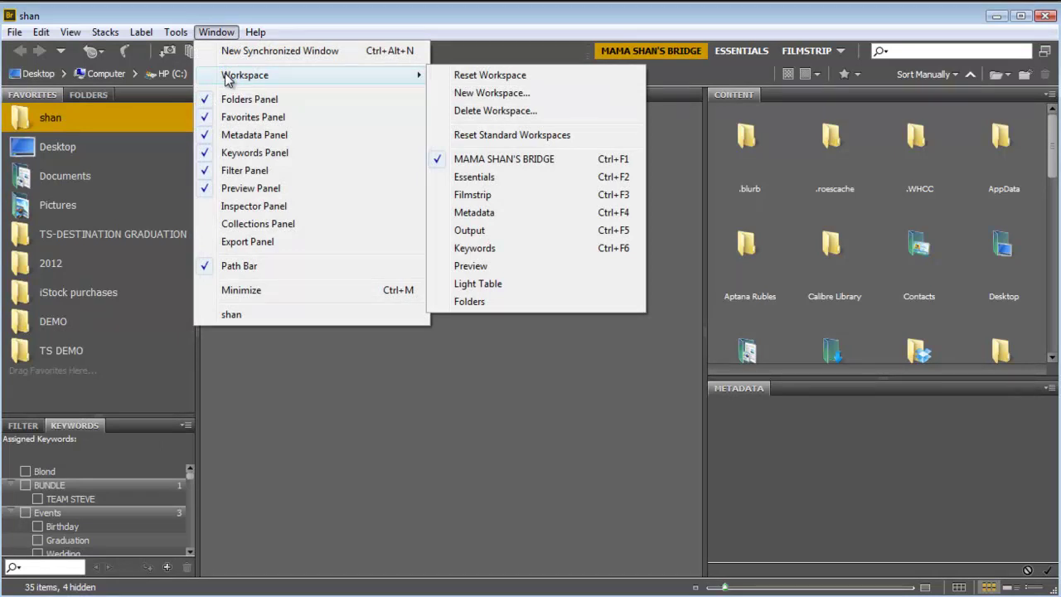
click(348, 17)
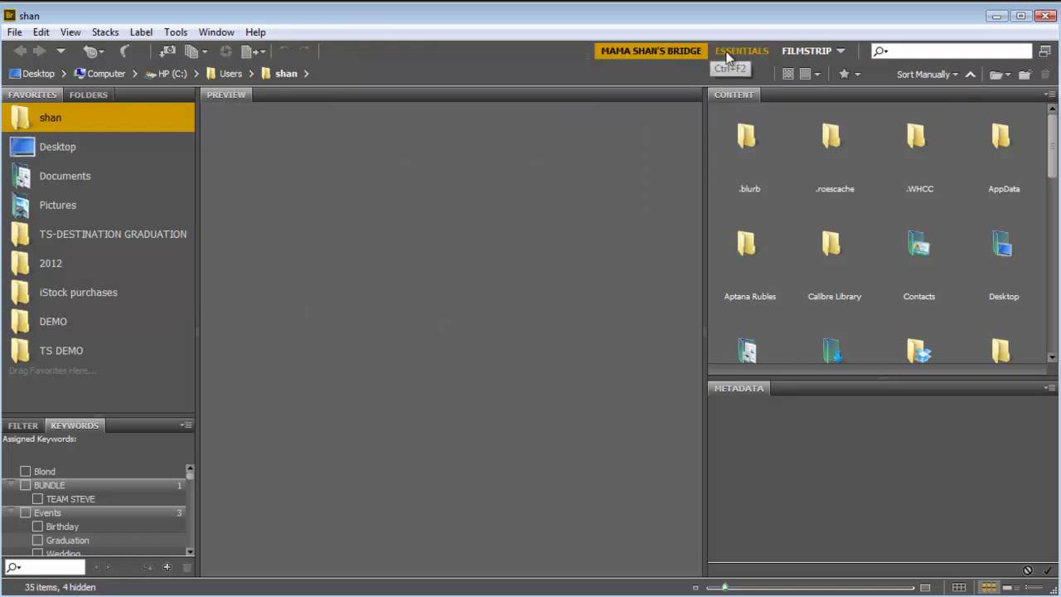
click(660, 58)
click(841, 51)
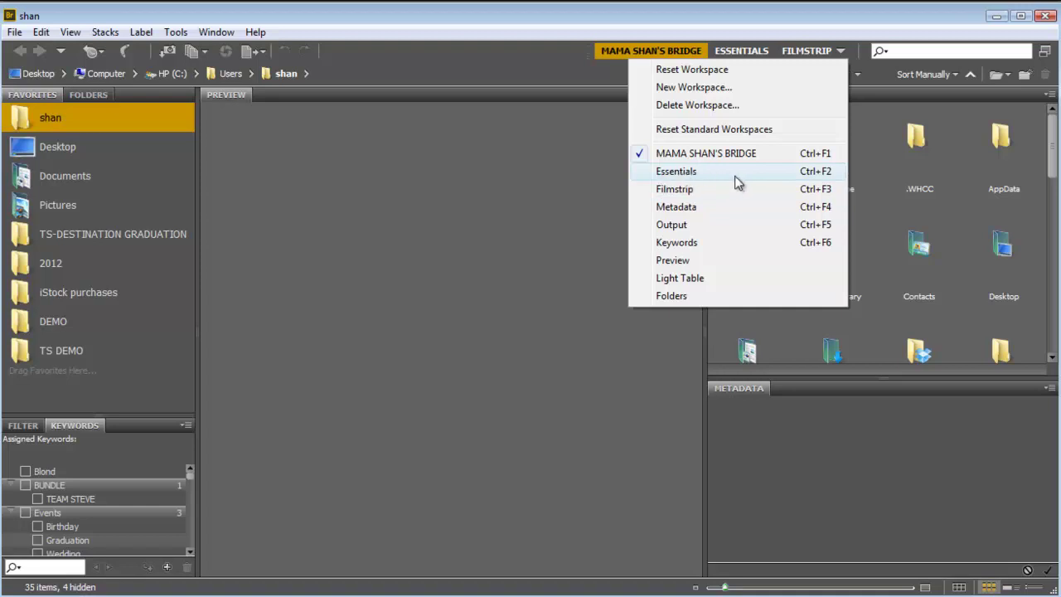
click(685, 175)
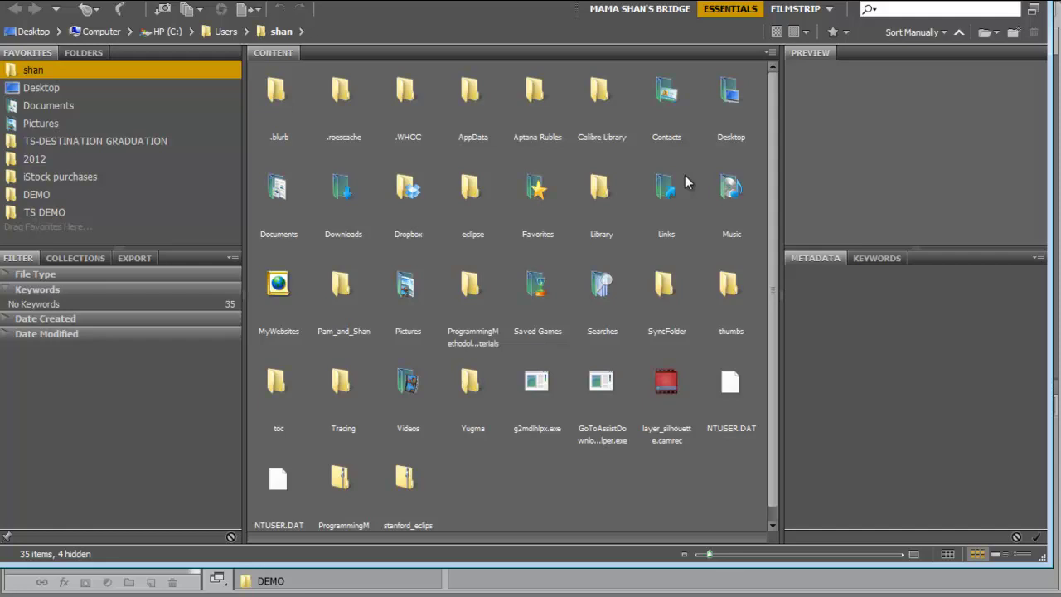
click(629, 11)
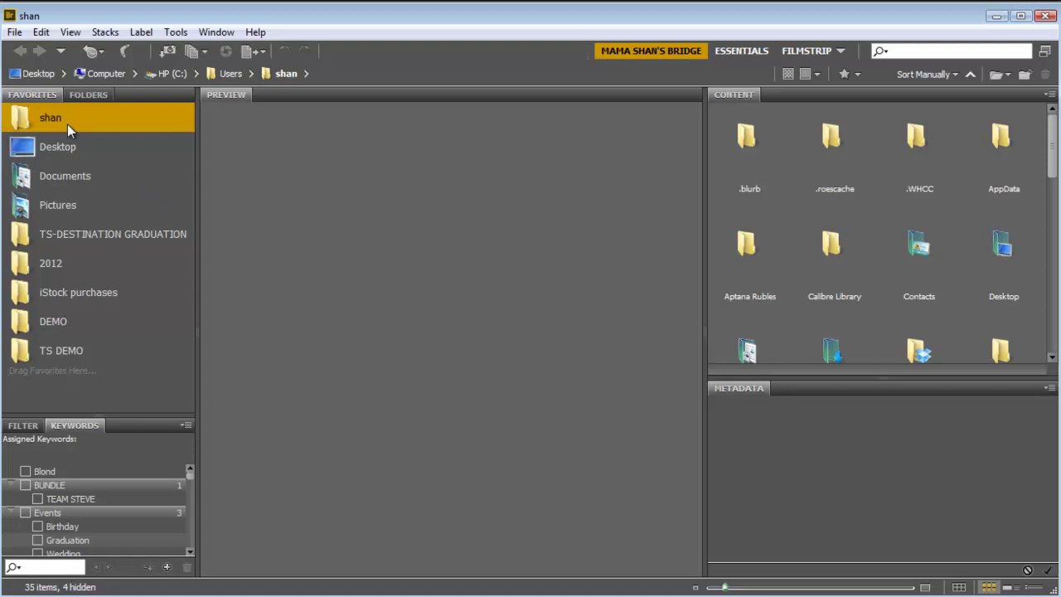
In Bridge Preferences, choose the light grey Color Theme and enable Start Bridge At Login.
click(41, 32)
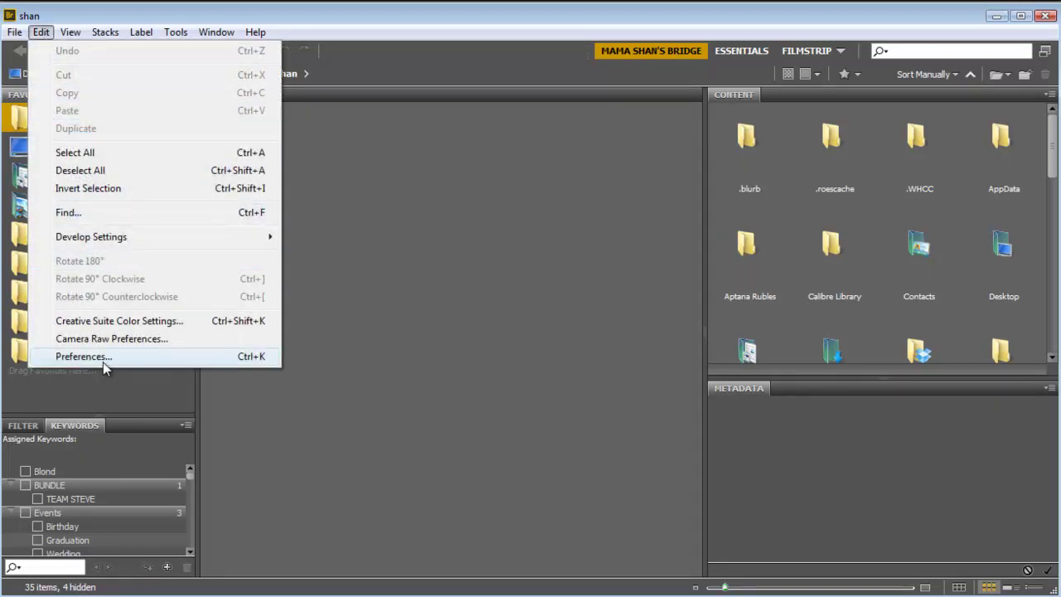
click(219, 359)
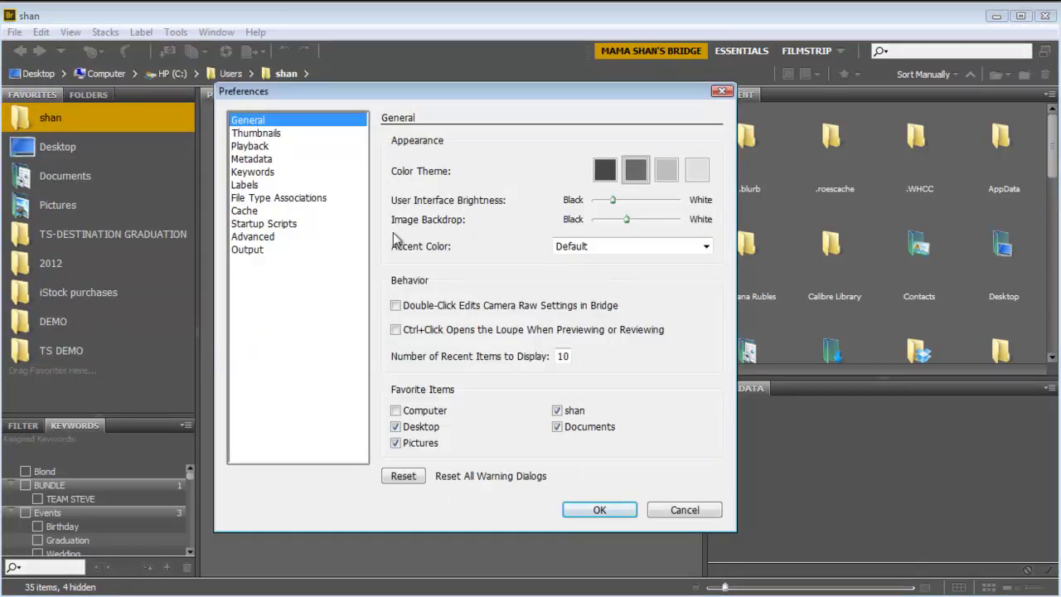
click(668, 174)
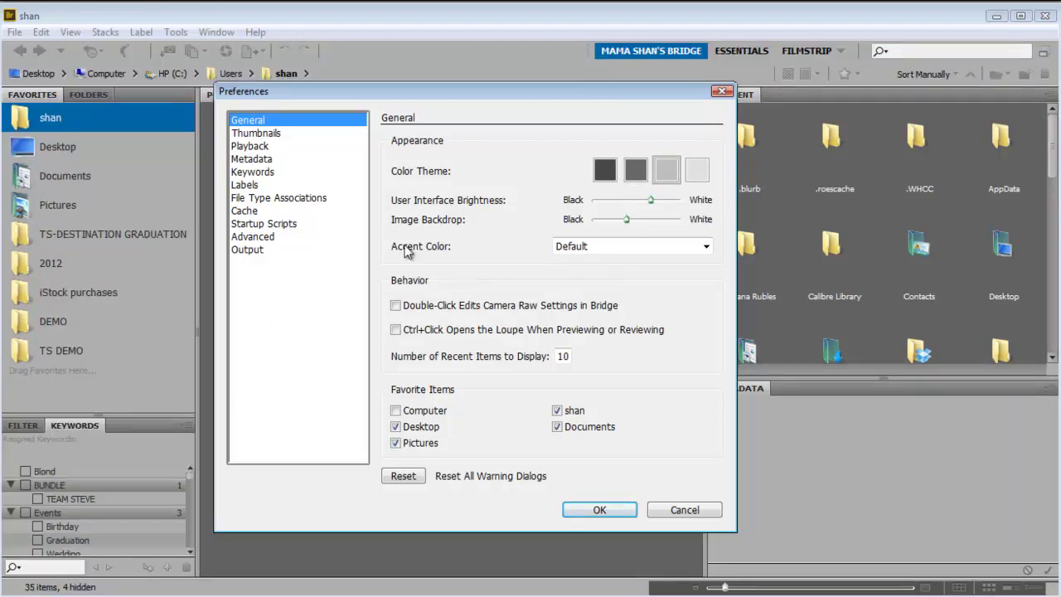
click(257, 238)
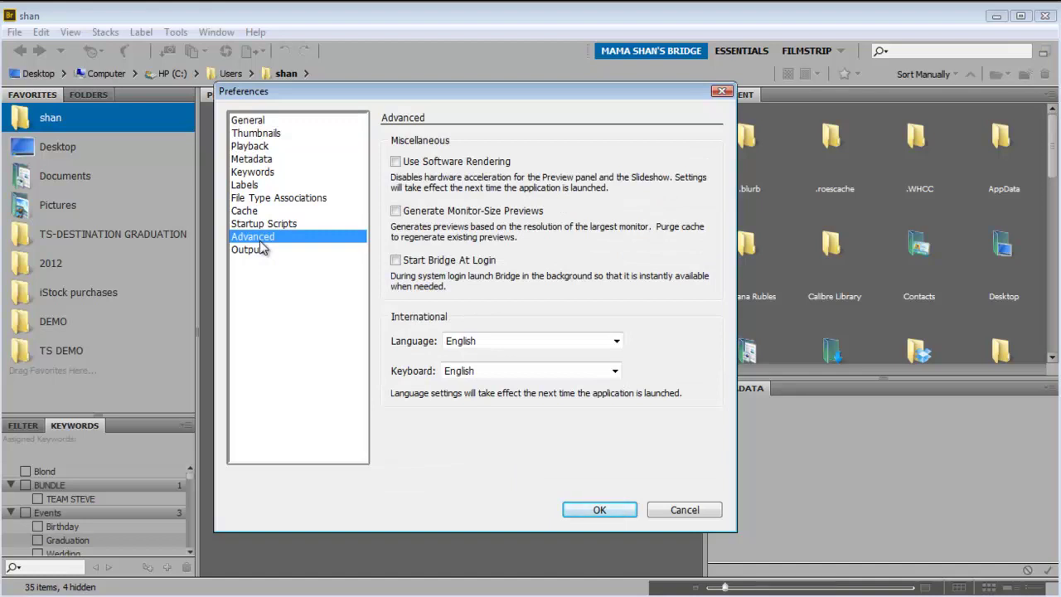
click(396, 260)
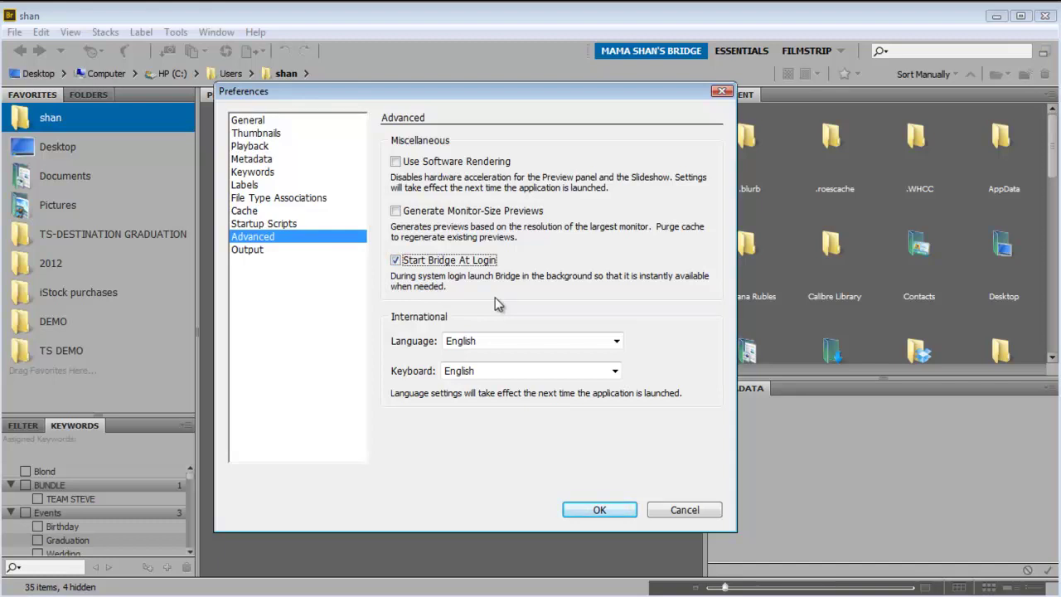
click(604, 513)
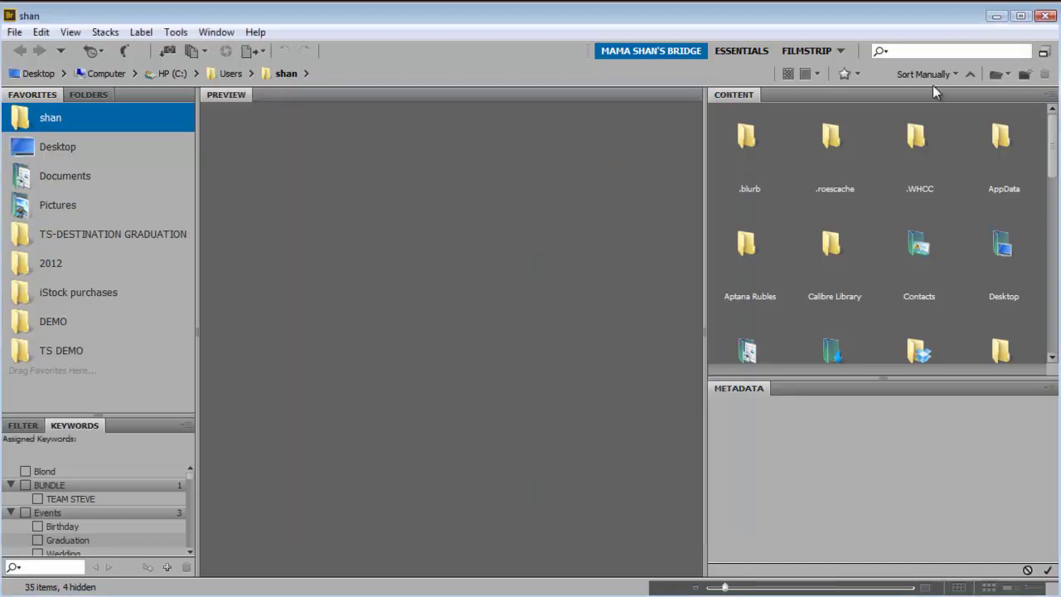
Close Bridge, collapse Mini Bridge, and float then close the Timeline panel.
click(1045, 17)
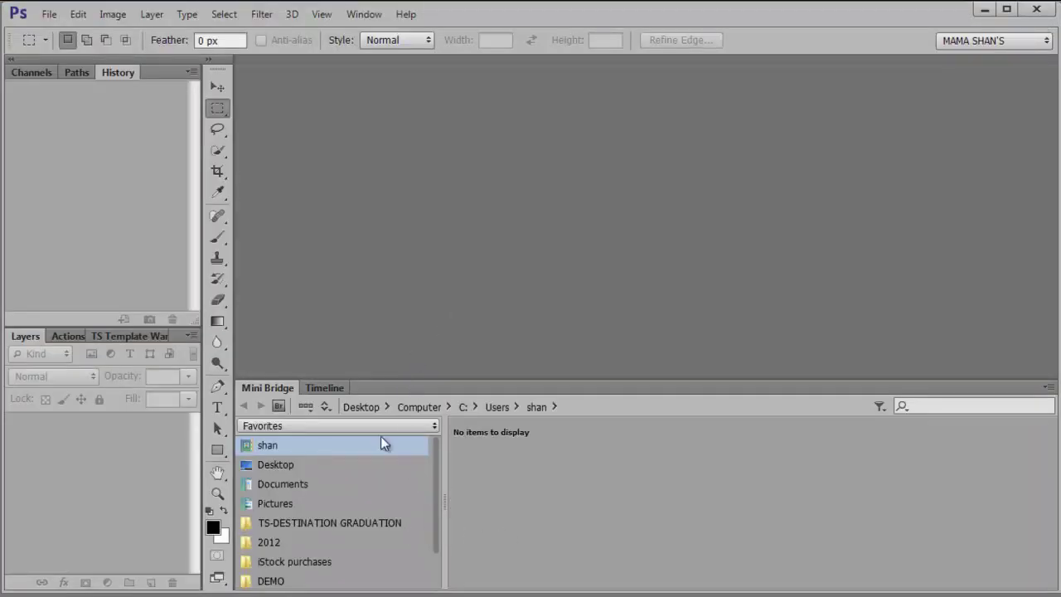
double_click(265, 389)
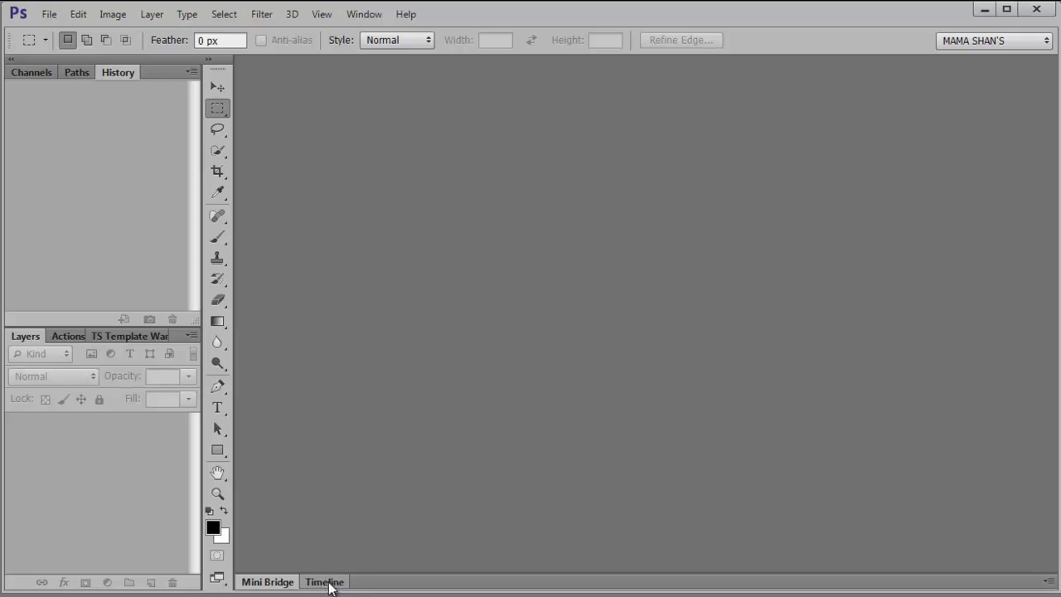
drag(329, 584, 313, 360)
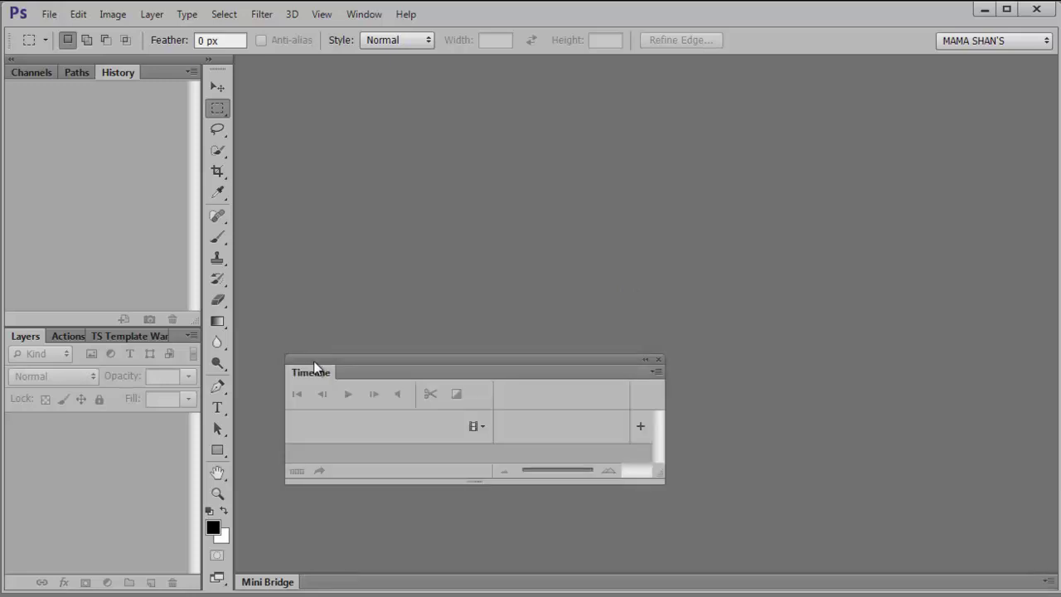
click(657, 362)
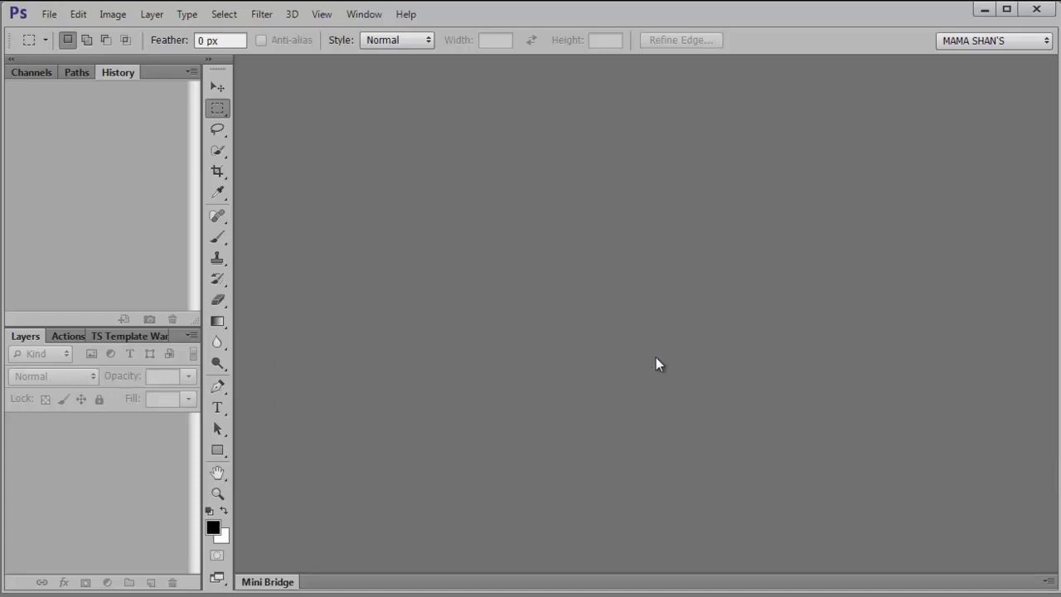
click(364, 14)
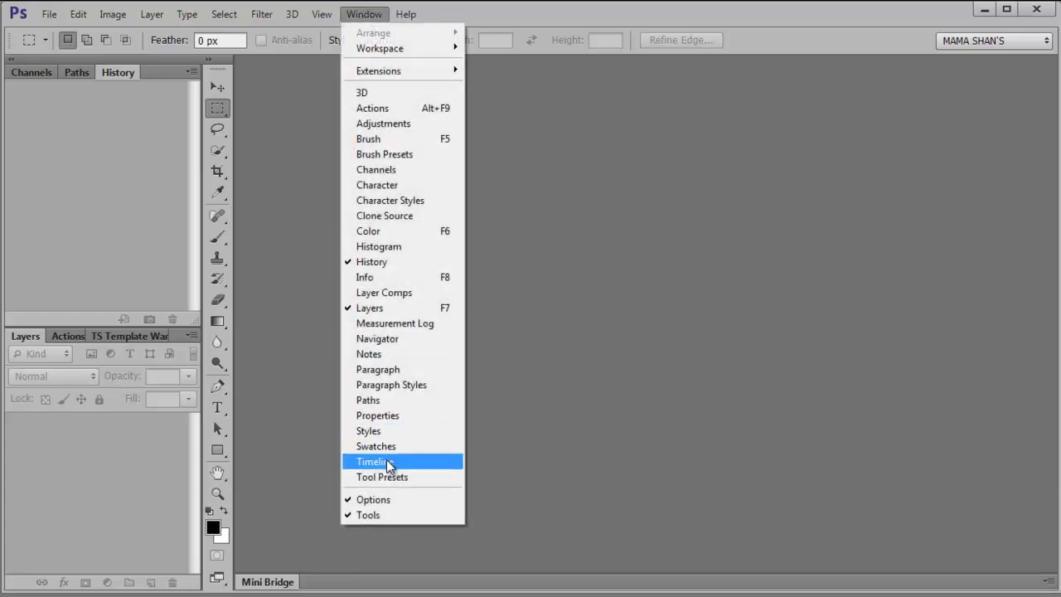
click(672, 350)
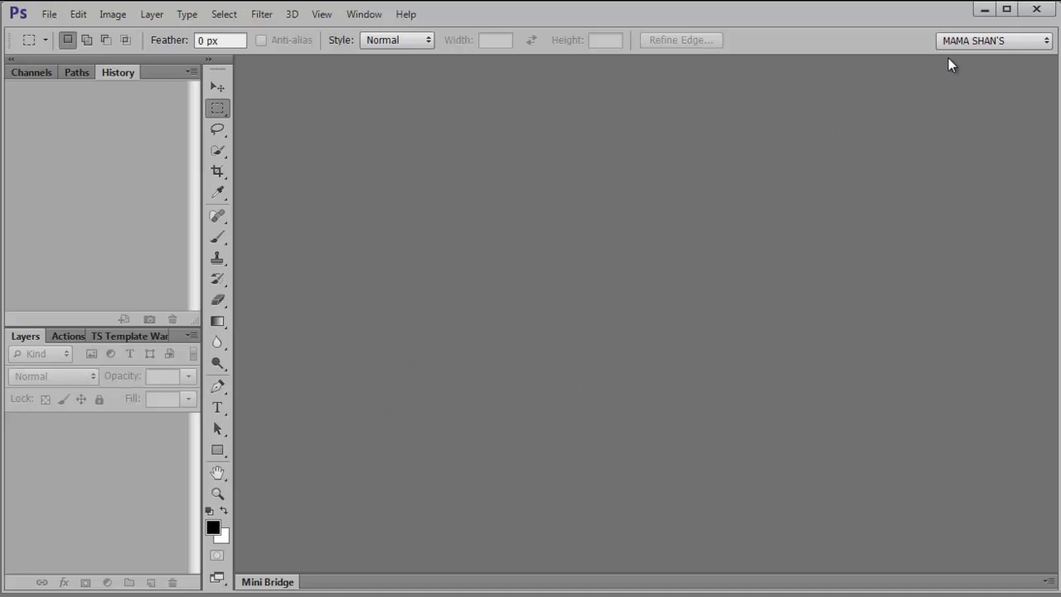
Save a new workspace named MAMA SHAN'S including Keyboard Shortcuts and Menus.
click(1046, 41)
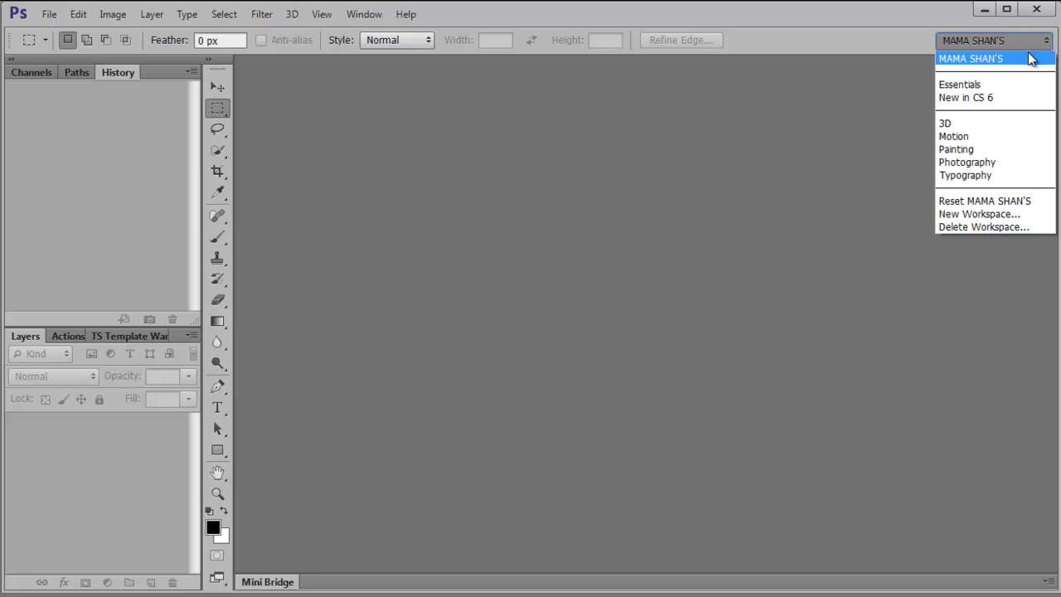
click(968, 213)
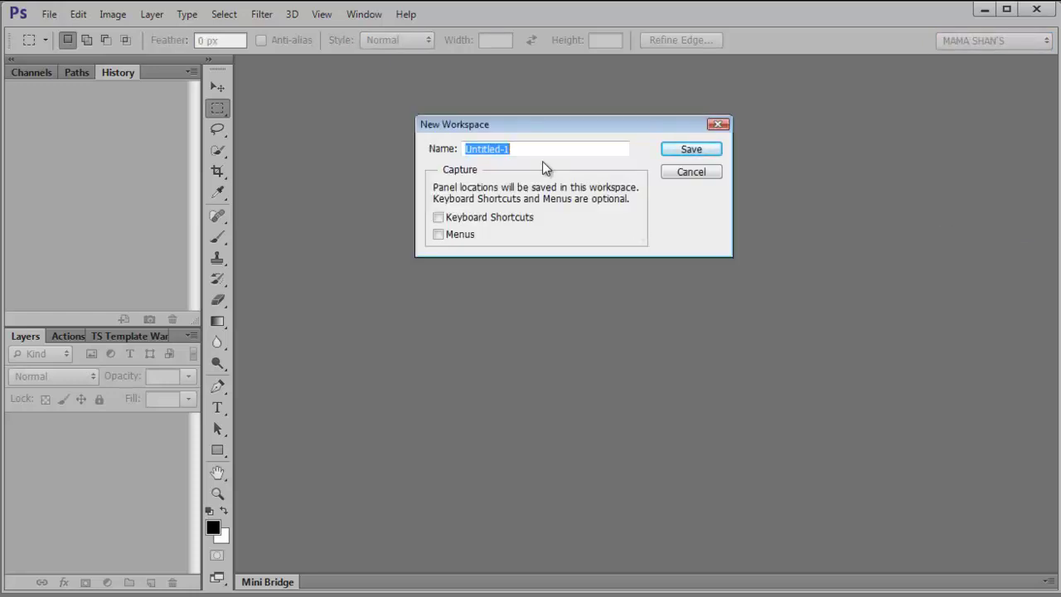
text(MAMA SHAN'S)
click(438, 217)
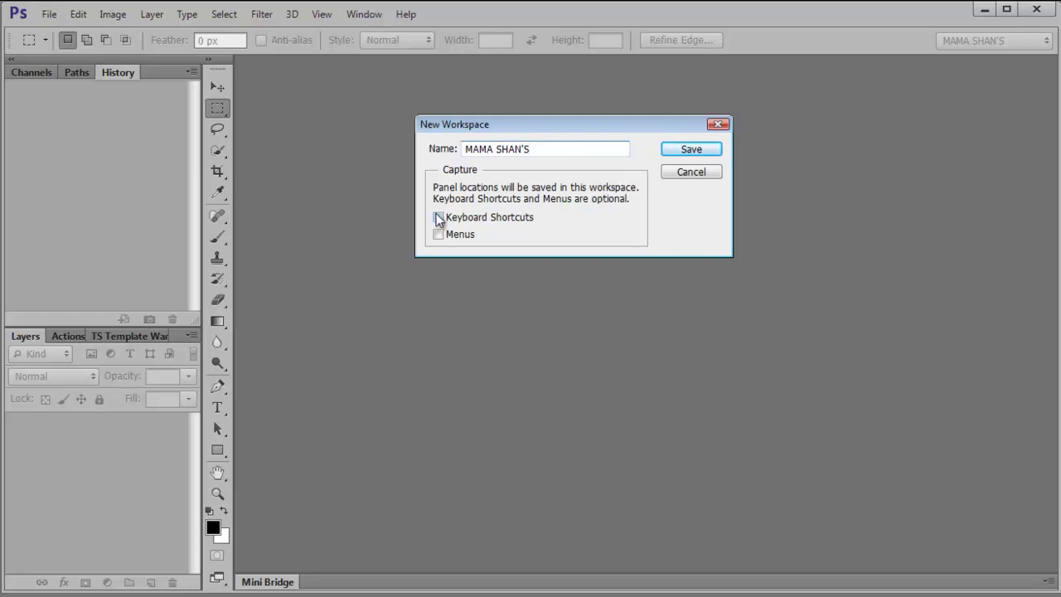
click(437, 235)
click(692, 154)
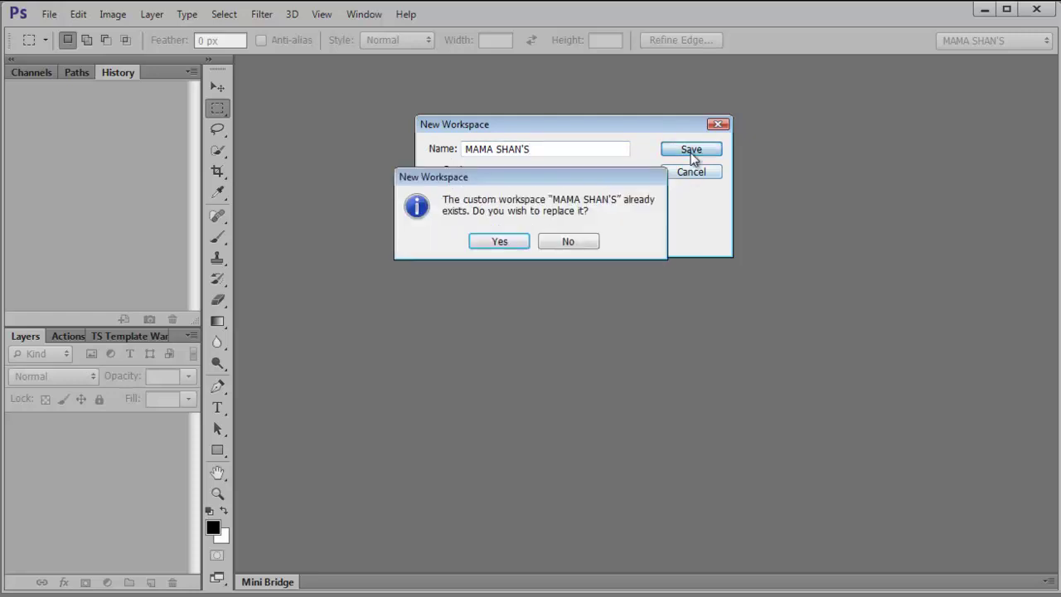
click(501, 242)
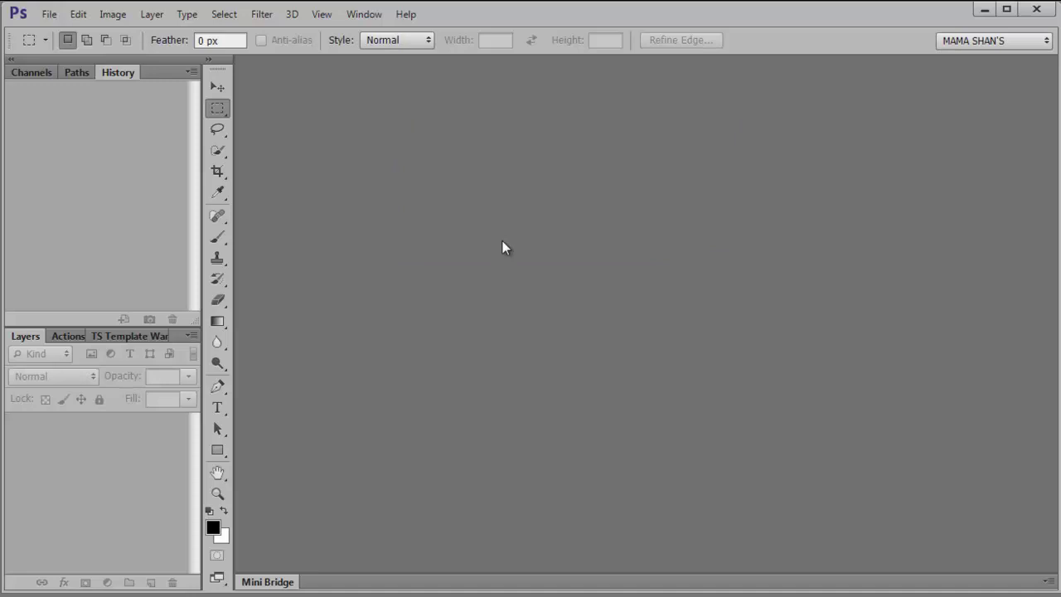